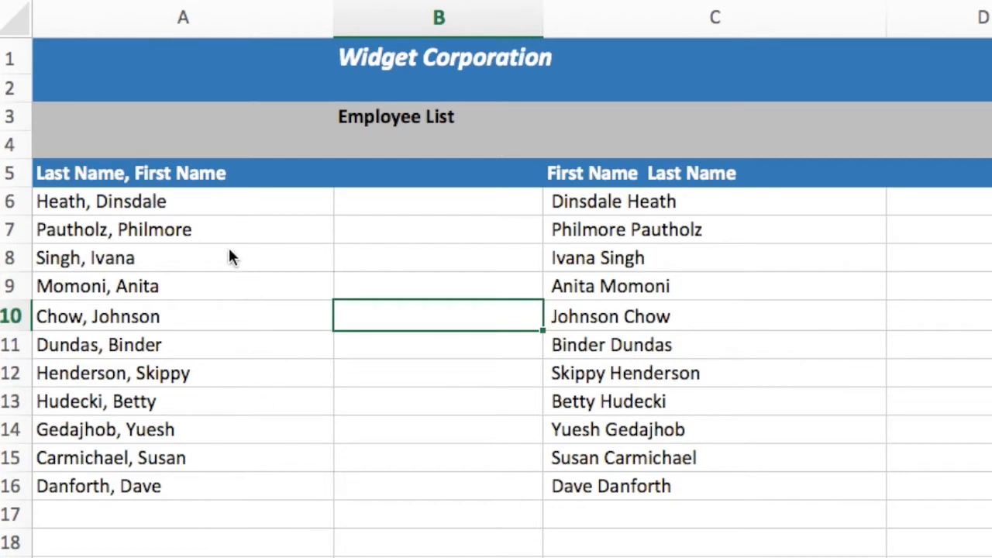
- Select the original names in A6:A16 and the reordered names in C6:C16 to compare their formats
left_click(214, 201)
left_click_drag(214, 201, 183, 485)
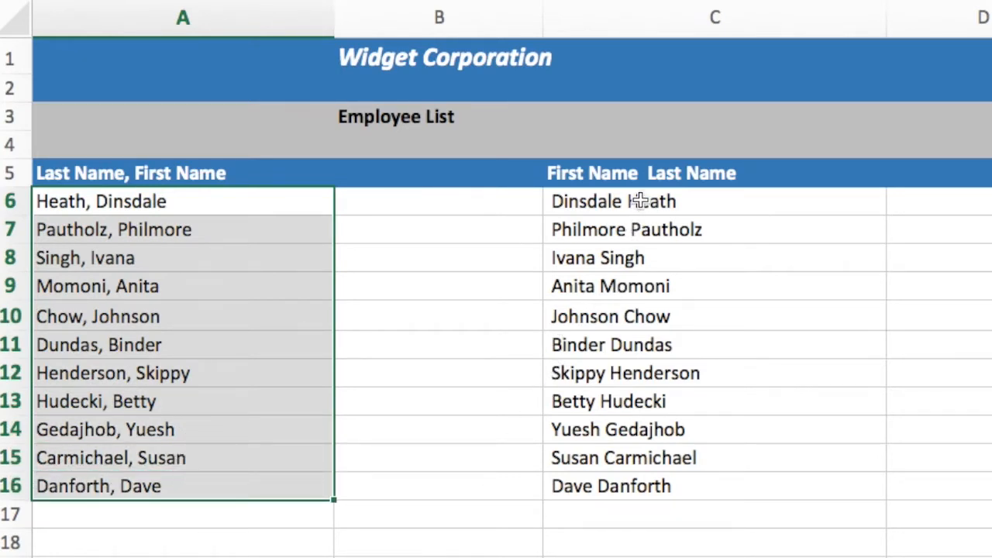
left_click_drag(639, 201, 618, 485)
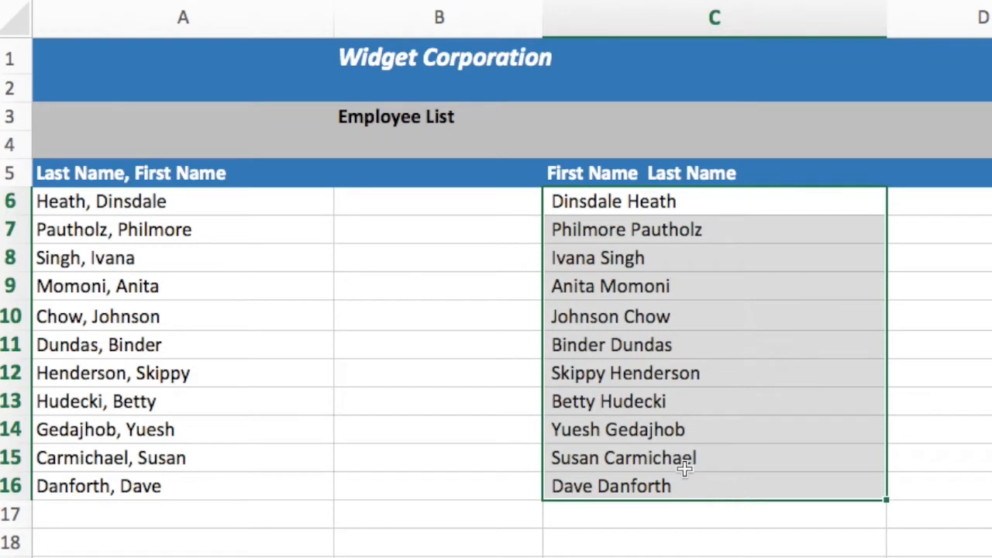
- Enter the text "String Functions" in cell B7 between the two name lists
left_click(380, 230)
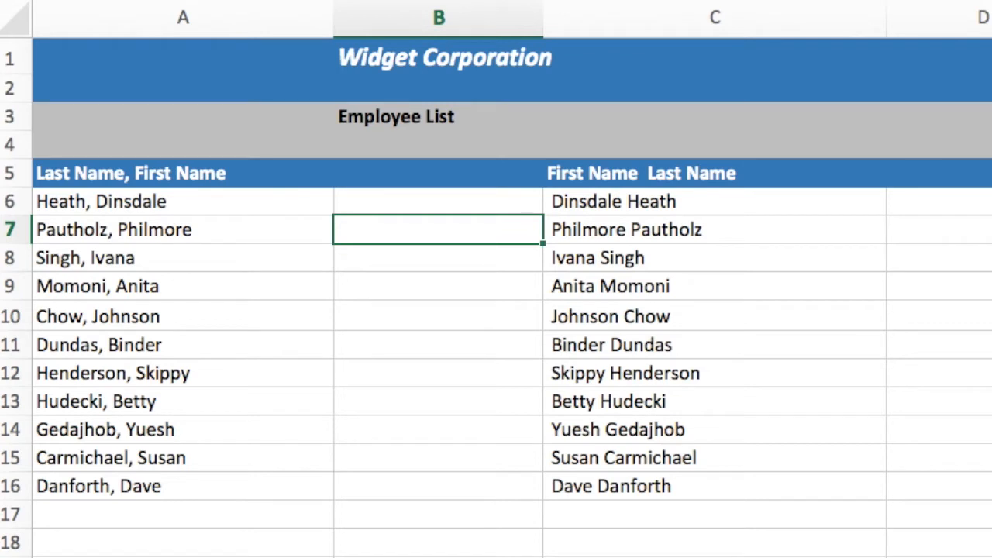
type("String F")
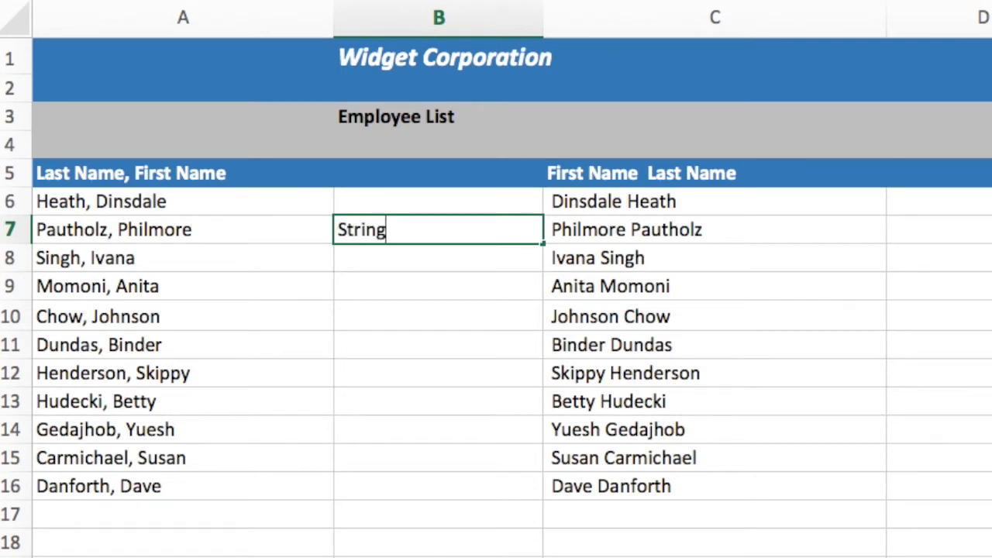
type("unctions")
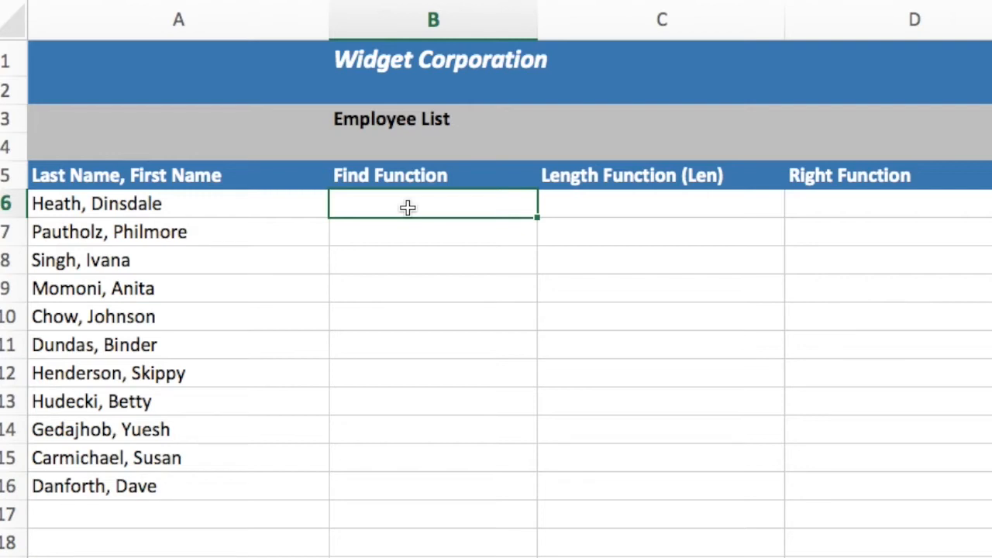
- Enter =find(",",a6) in cell B6 to locate the comma in the first employee's name
type("=find(")
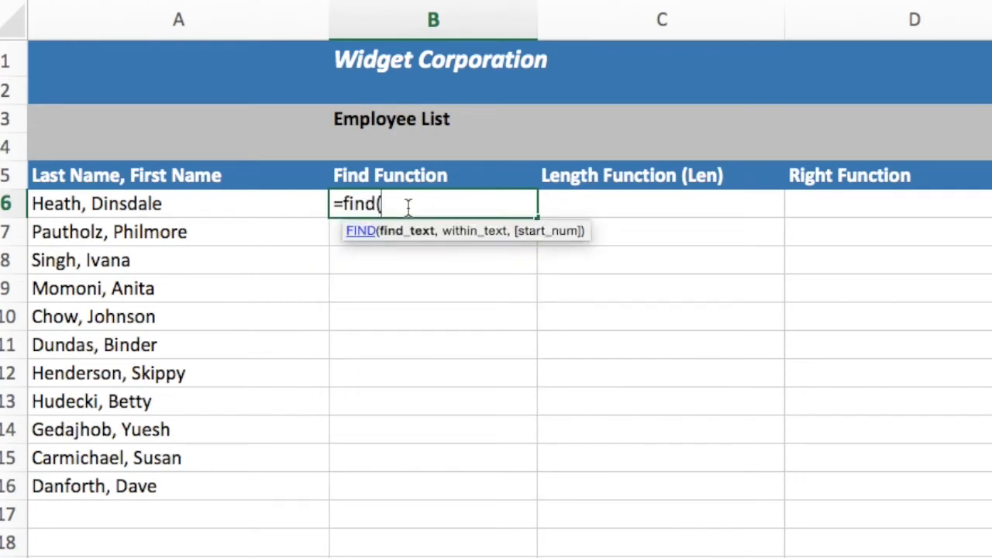
type("\",\",")
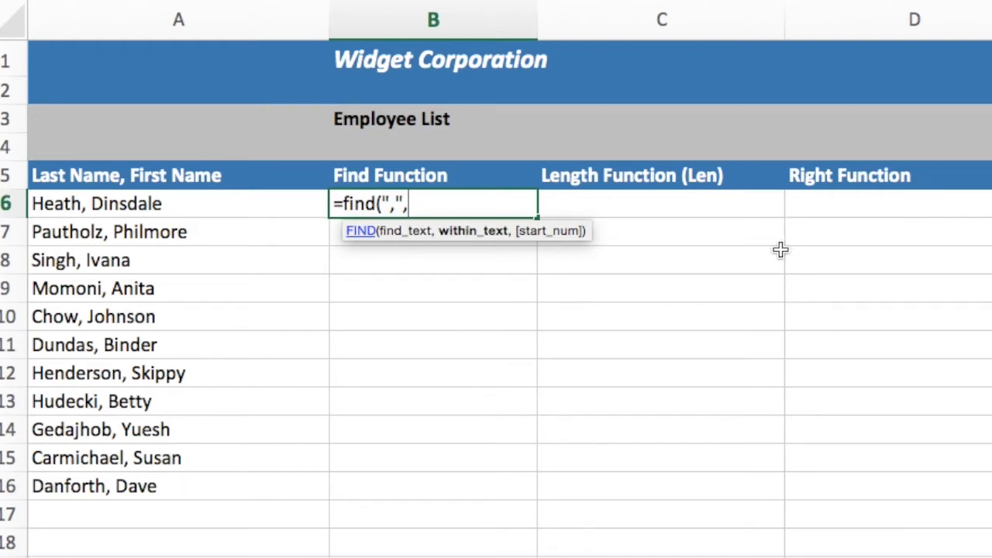
type("a6")
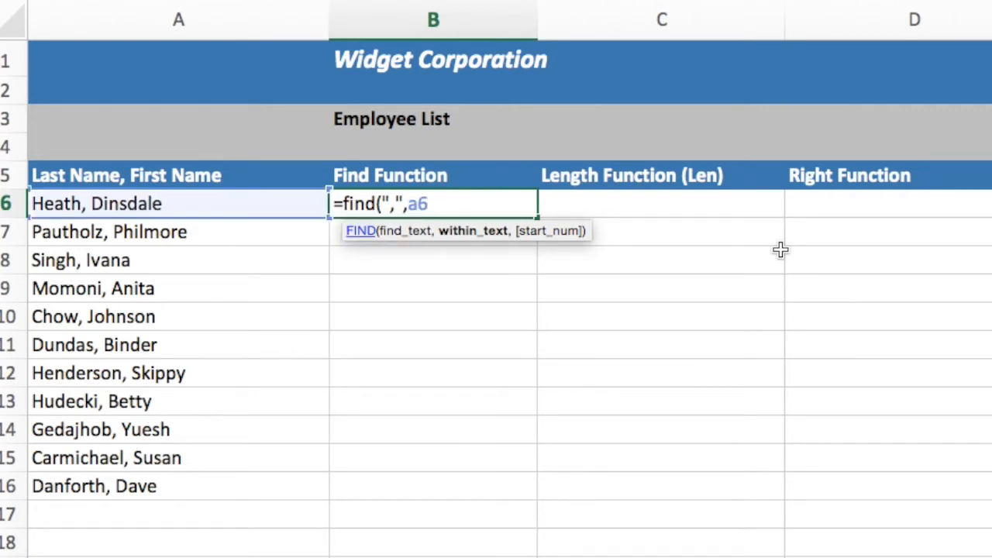
type(")")
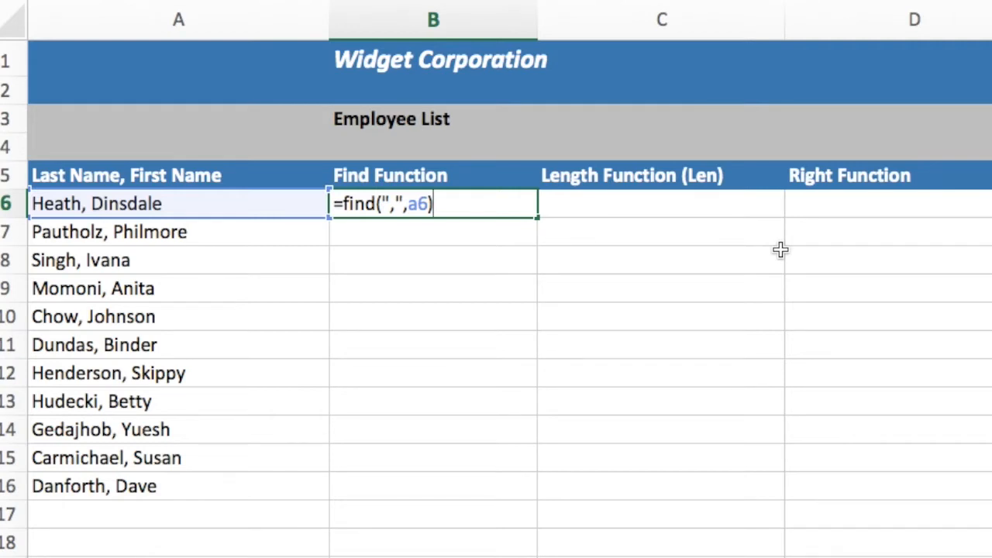
key("Return")
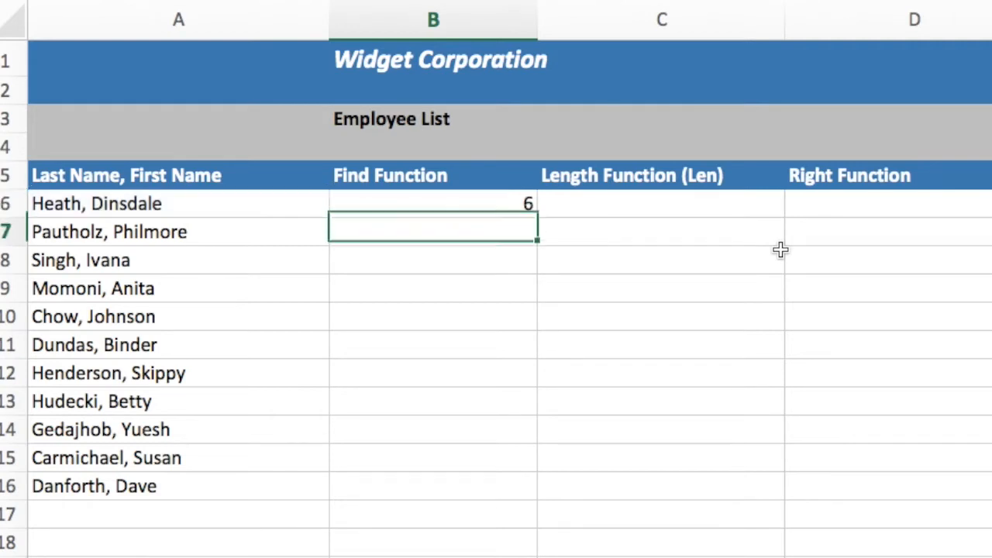
left_click(402, 206)
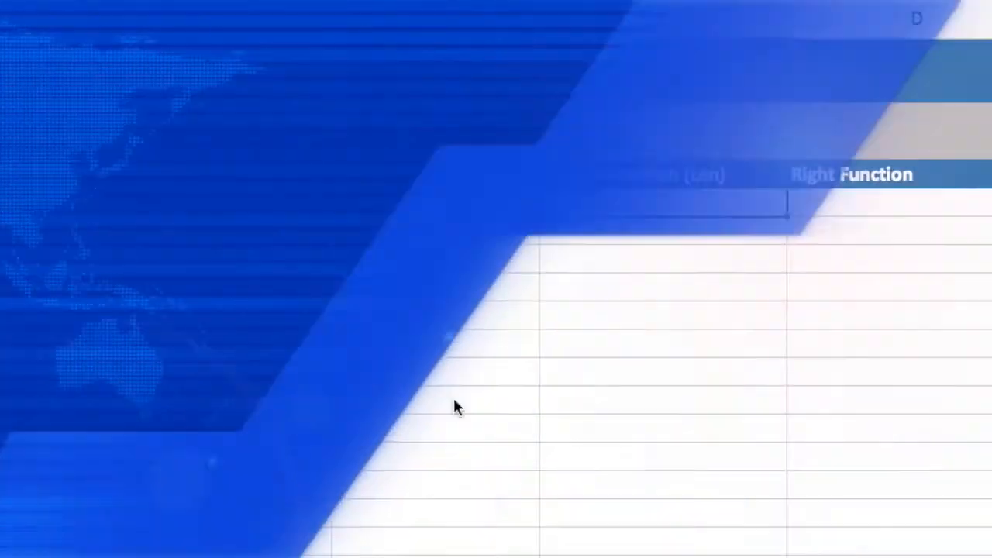
- Enter =len(a6) in cell C6 to count the characters in the first employee's name
left_click(633, 205)
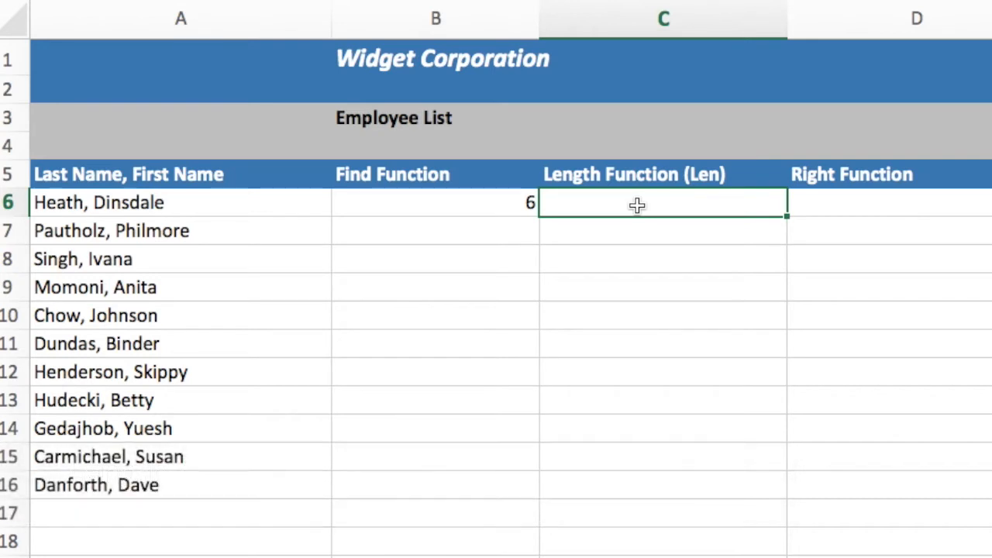
type("=le")
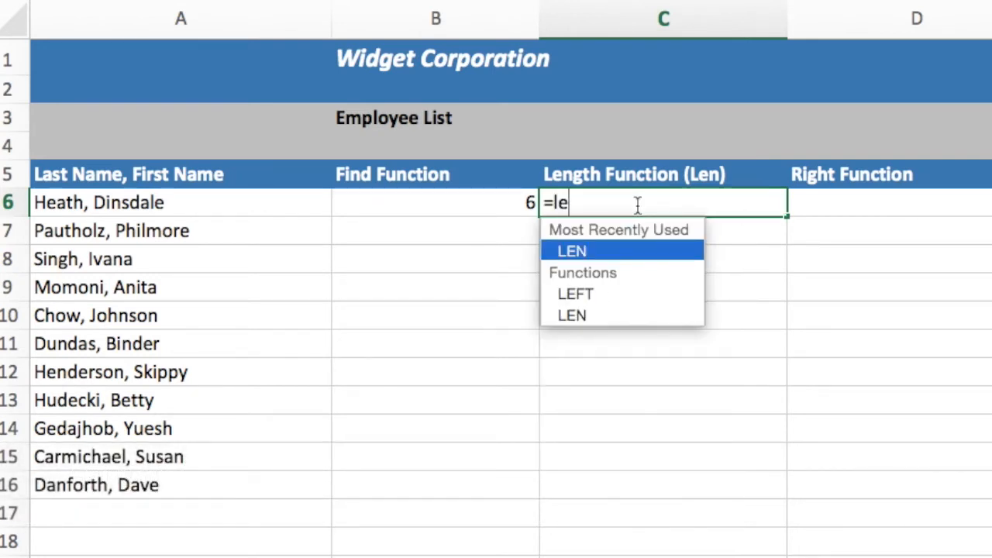
type("n(")
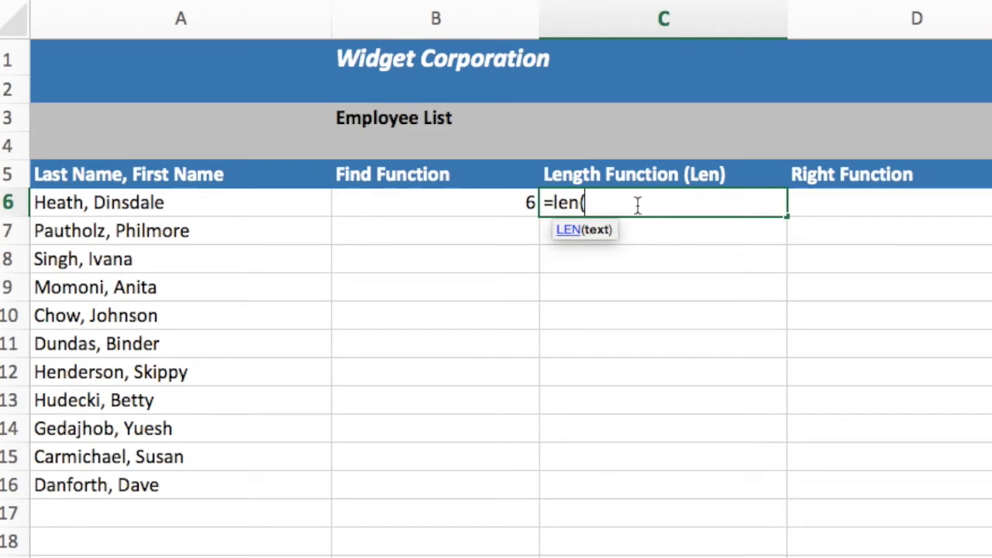
type("a6")
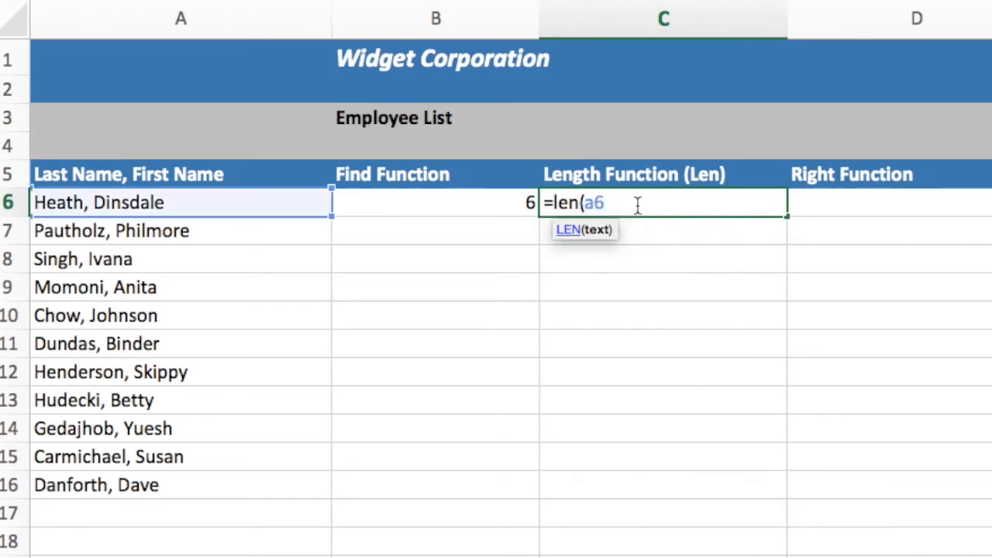
type(")")
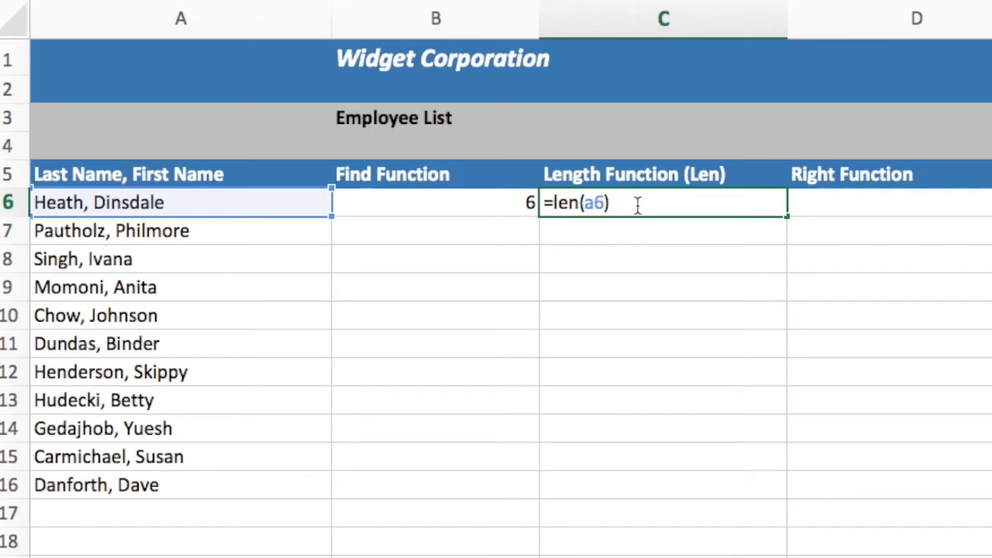
key("Return")
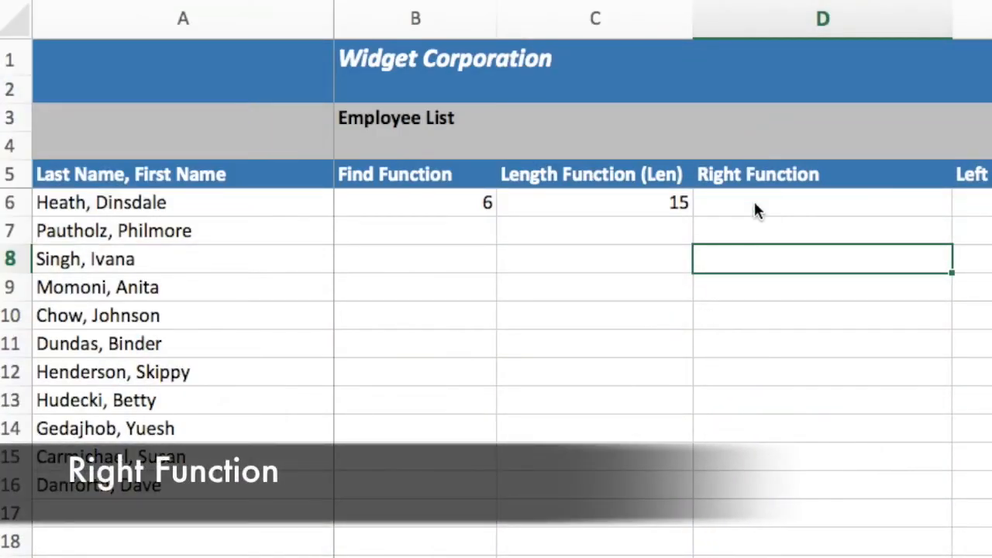
- Enter =right(a6,8) in cell D6 to extract the first name using a fixed character count
left_click(755, 205)
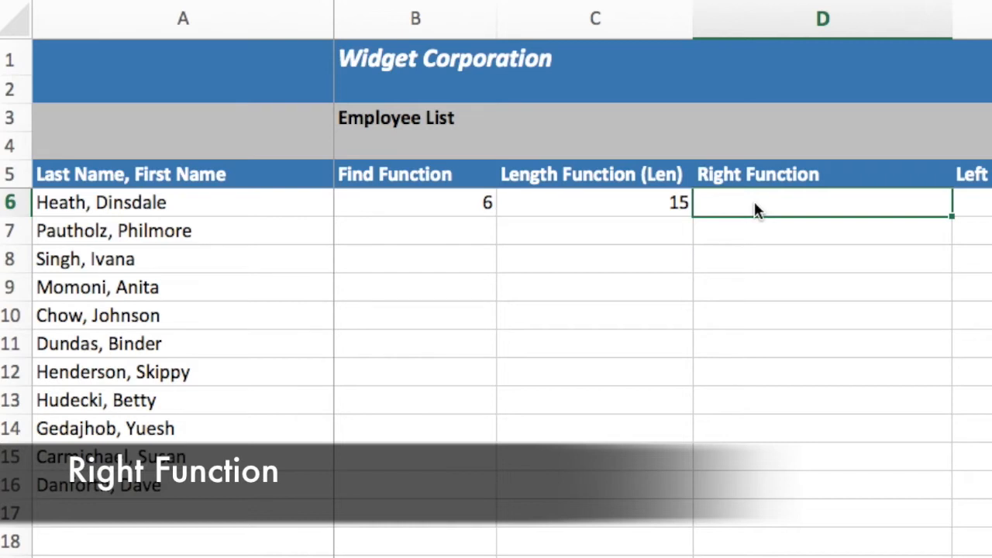
type("=right")
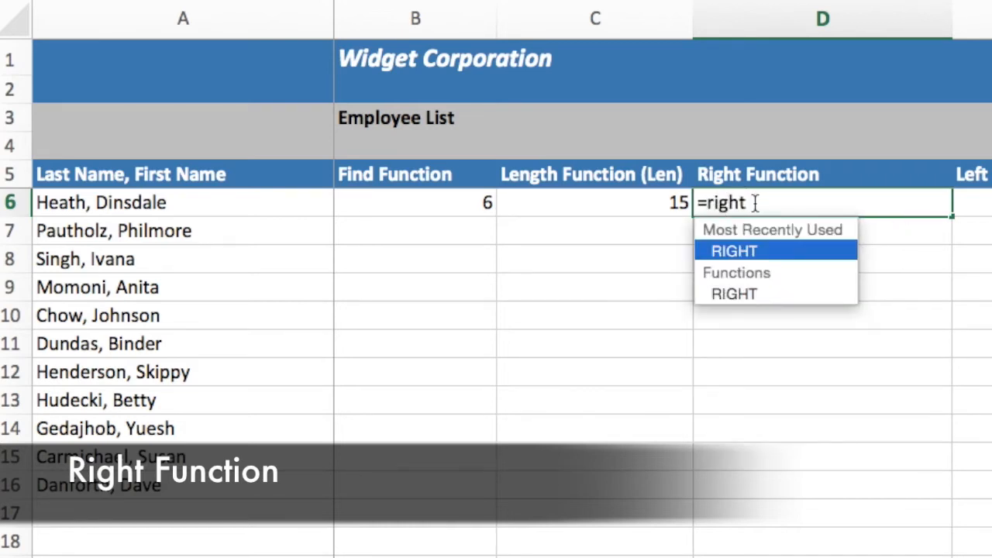
type("(a")
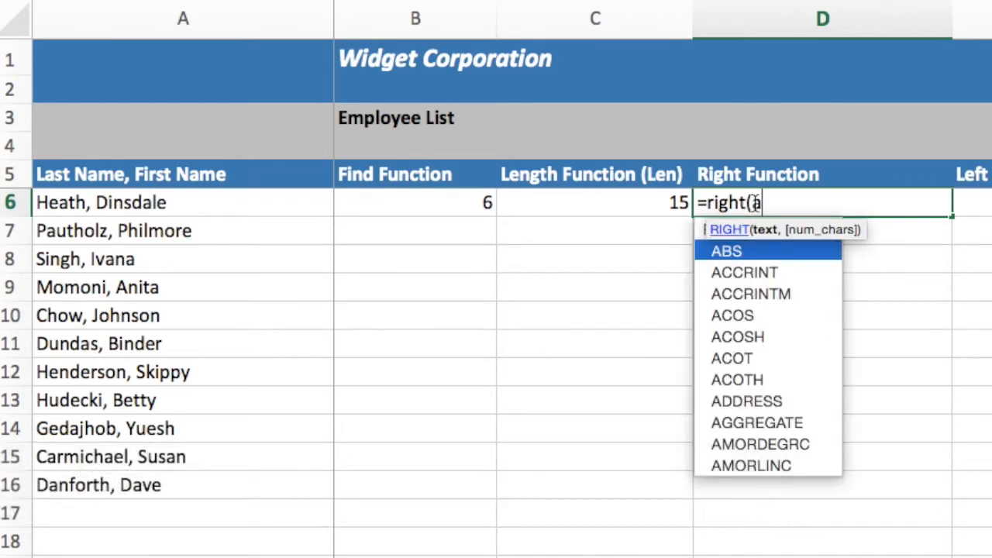
type("6")
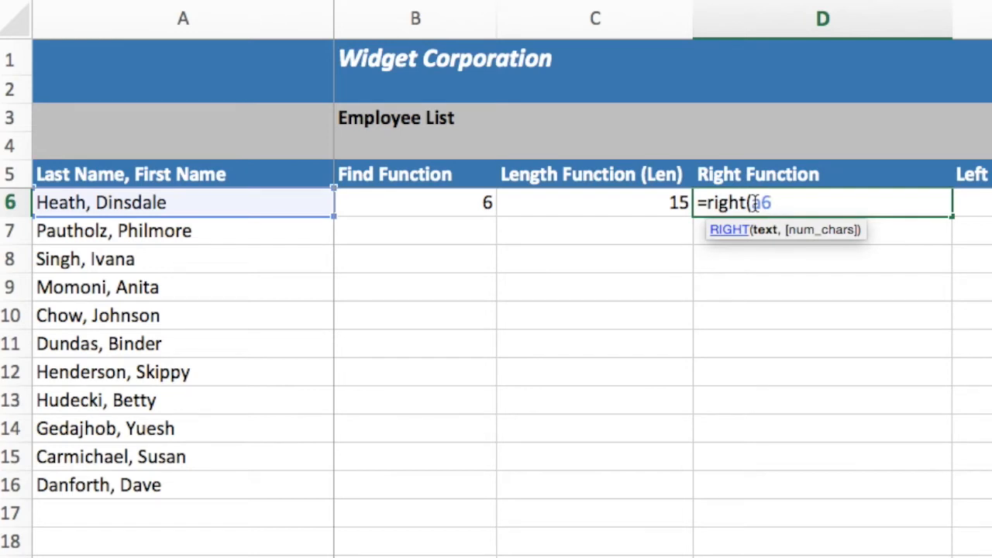
type(",")
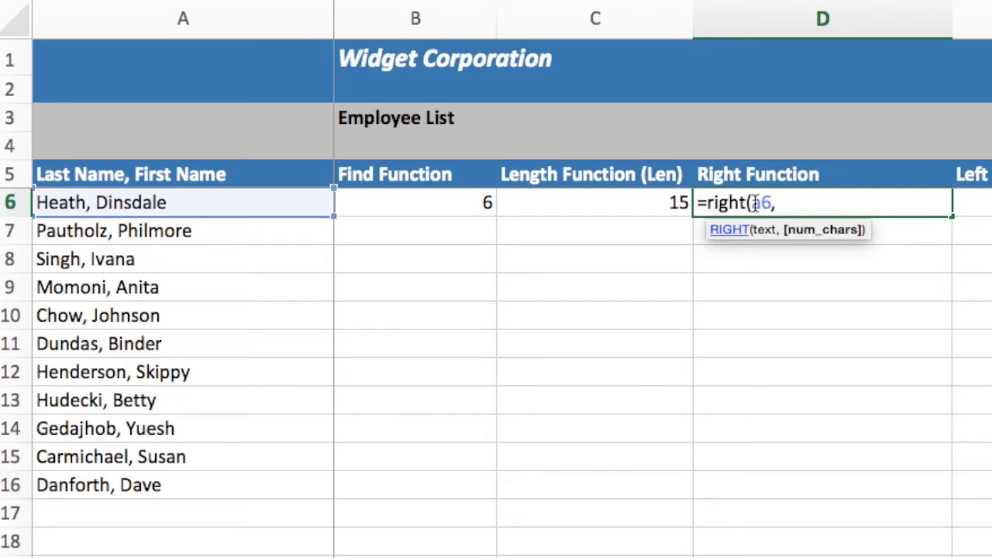
type("8)")
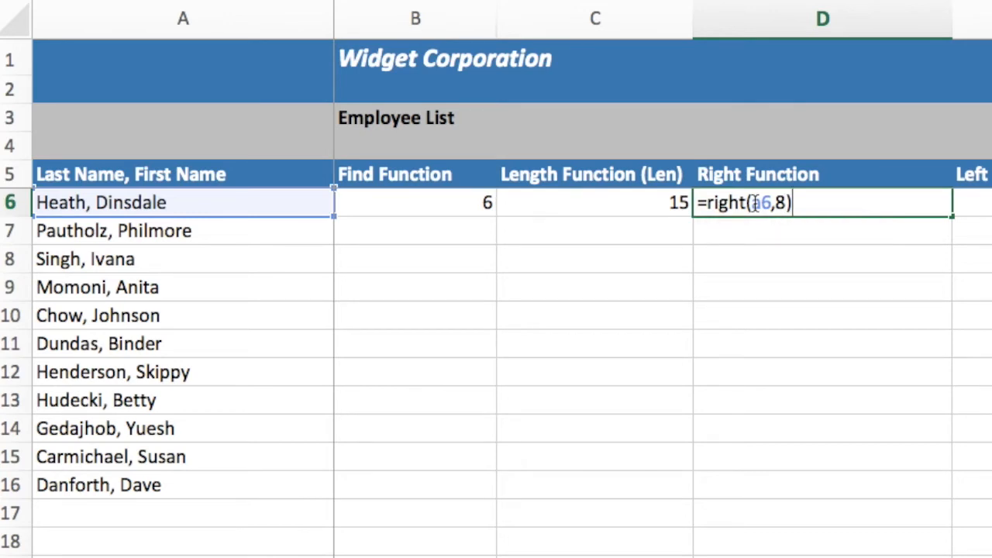
key("Return")
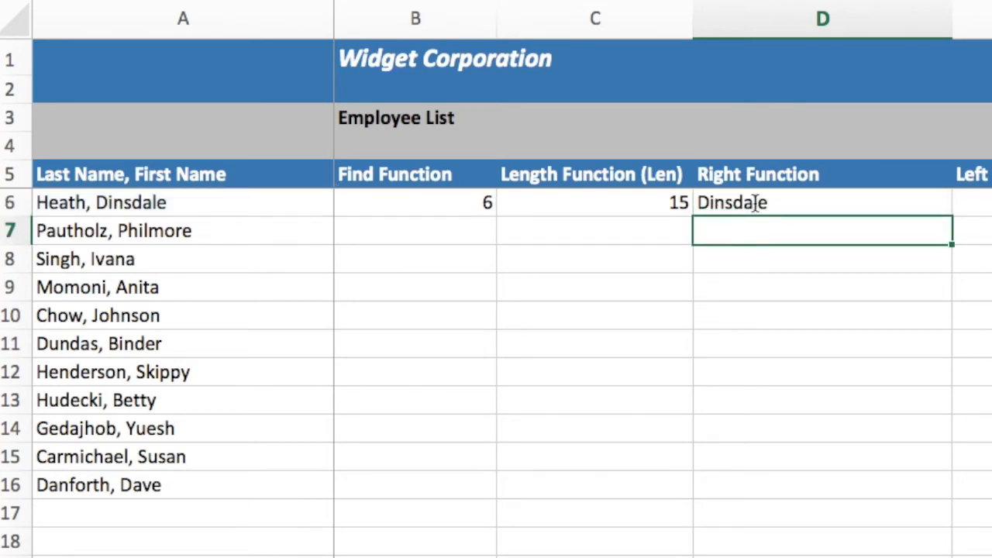
- Replace the formula in D6 with =right(a6,(c6-b6)-1) so the character count is calculated from the length and comma position
left_click(750, 198)
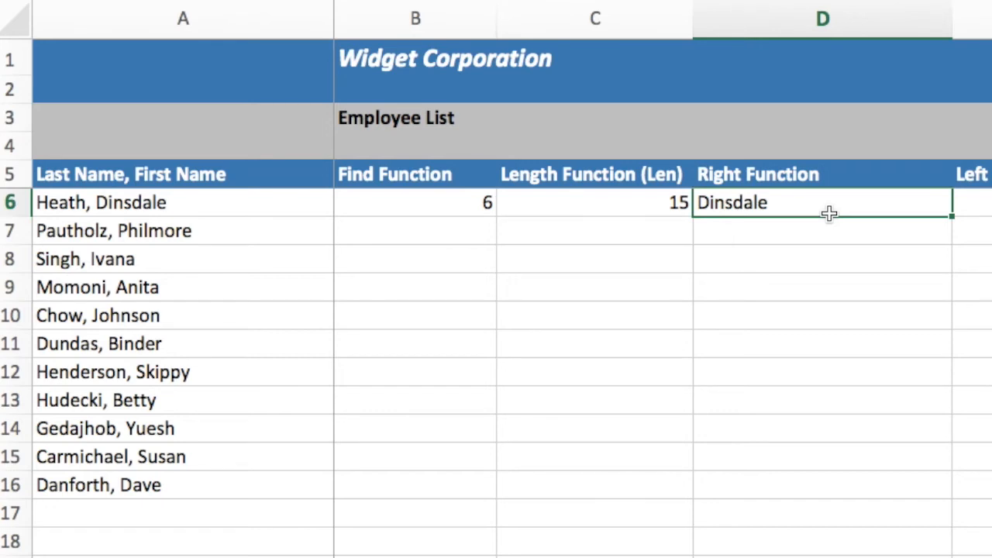
type("=")
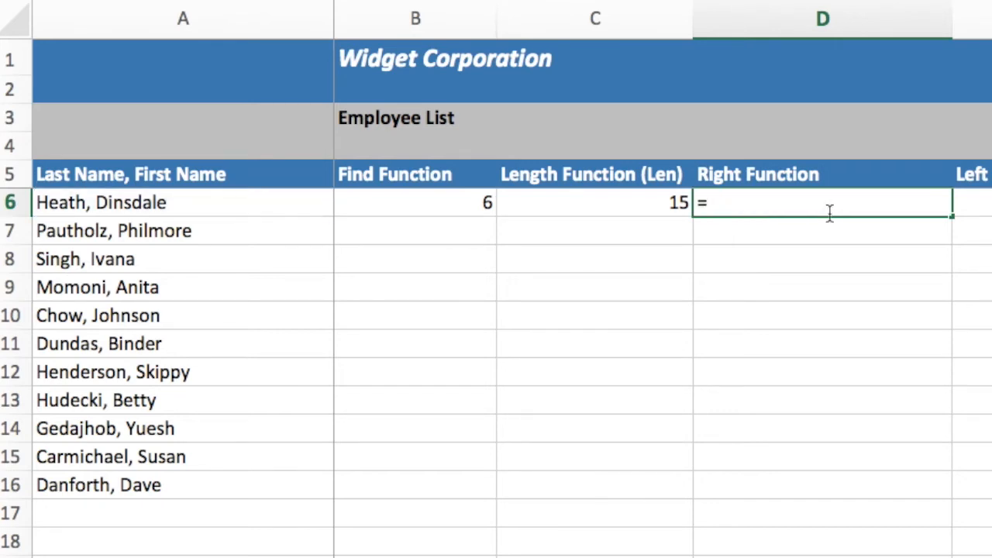
type("right(")
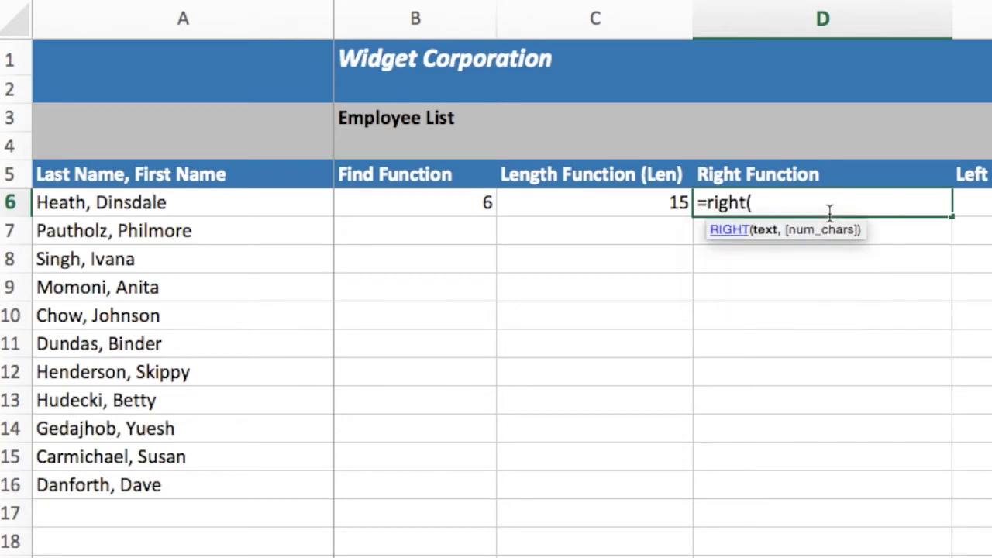
type("a6,")
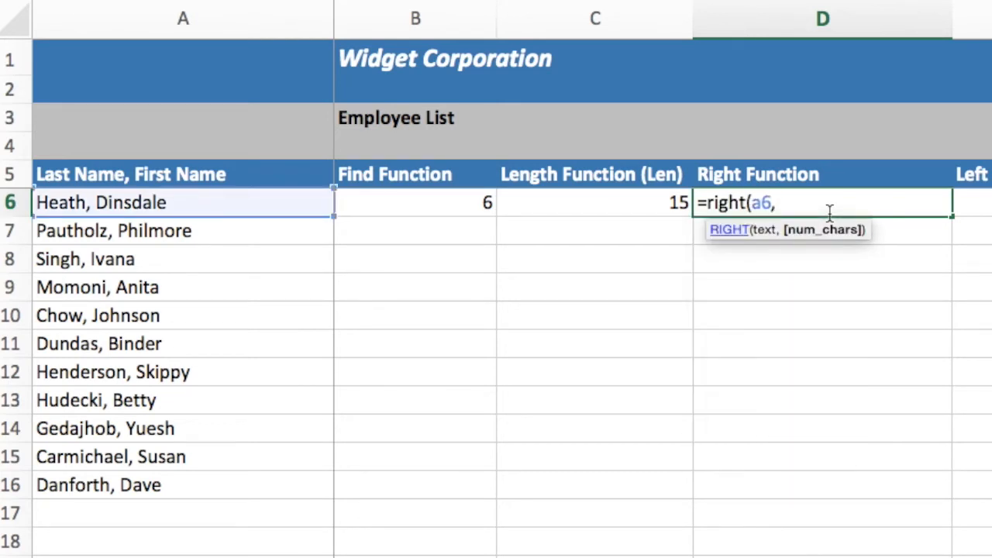
type("(")
type("c")
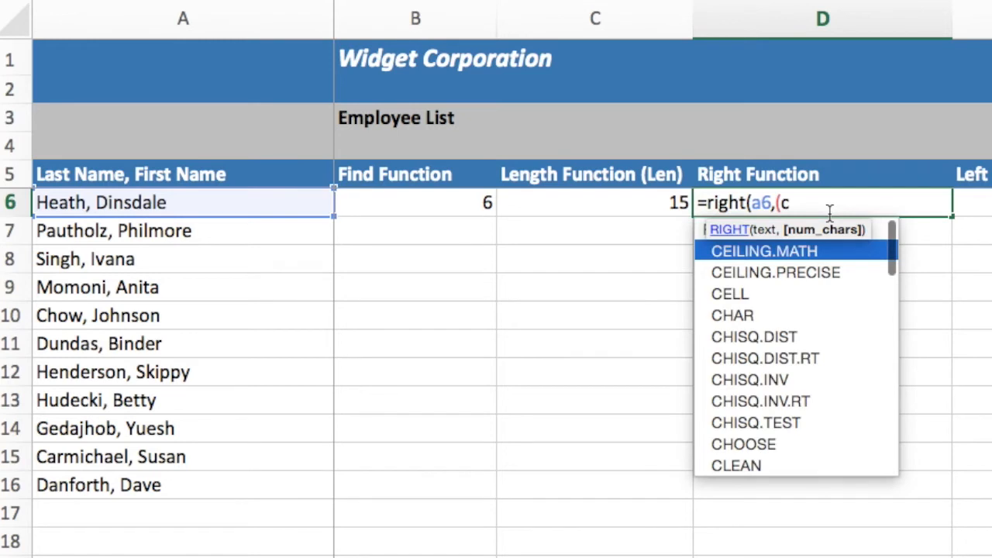
type("6-b")
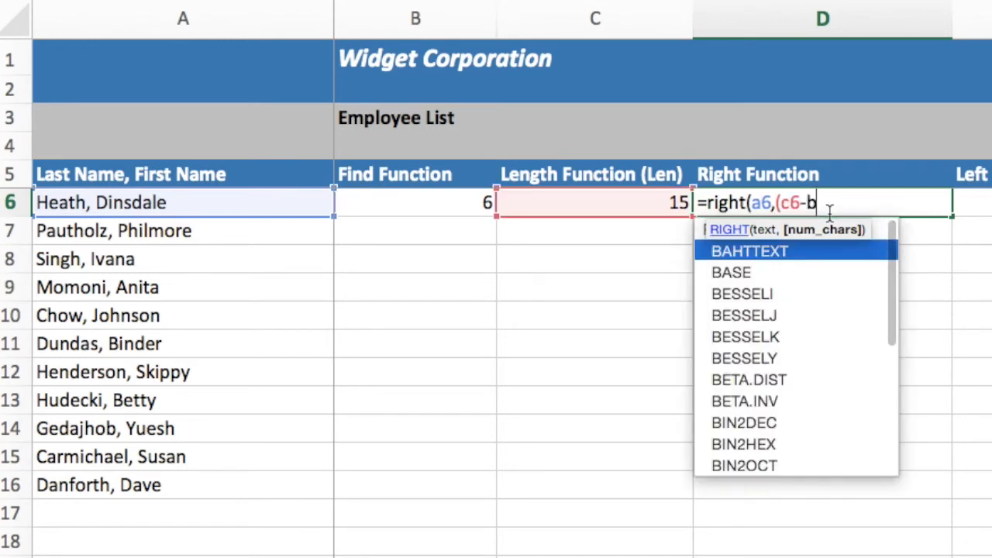
type("6)")
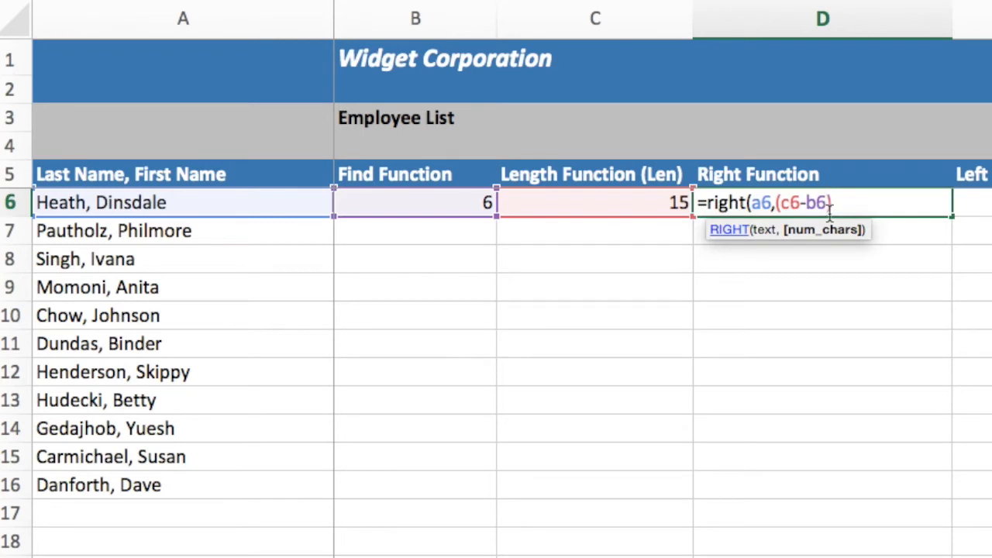
type("-")
type("1)")
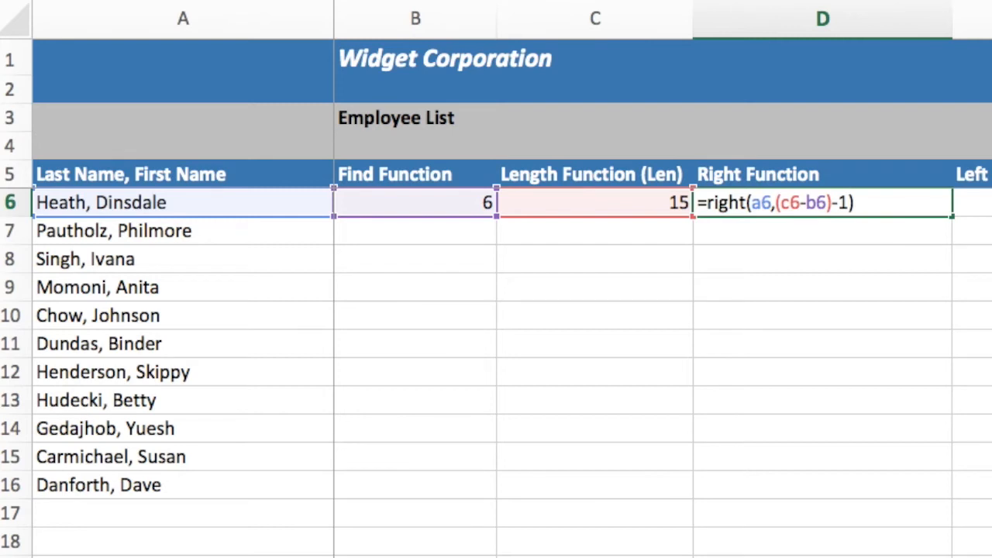
key("Return")
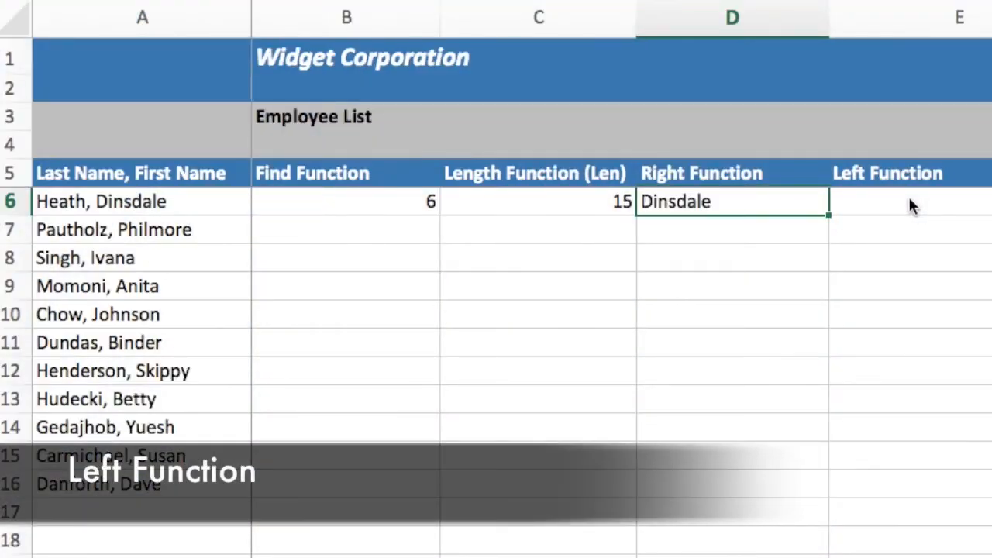
- Enter =left(a6,b6-1) in cell E6 to extract the first employee's last name using the comma position
left_click(911, 206)
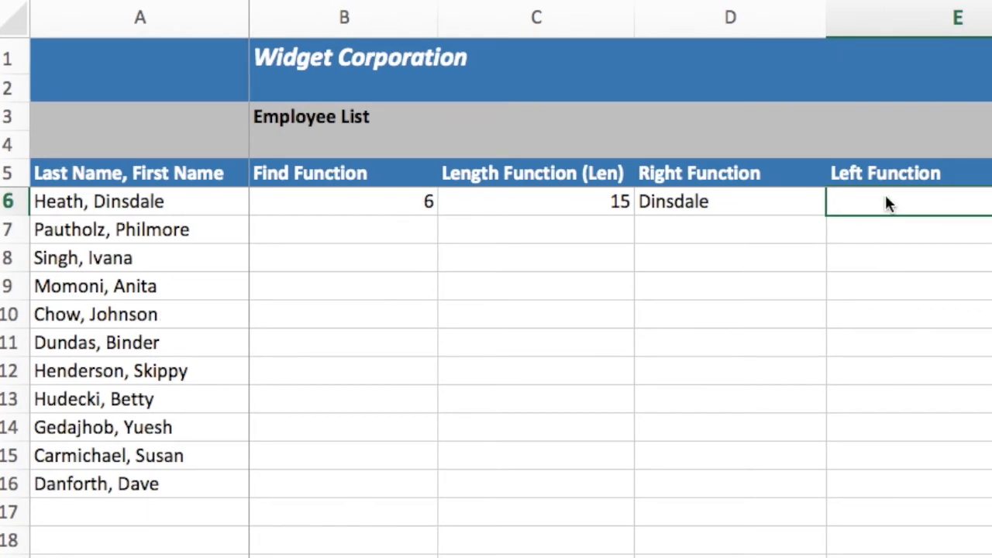
type("=left")
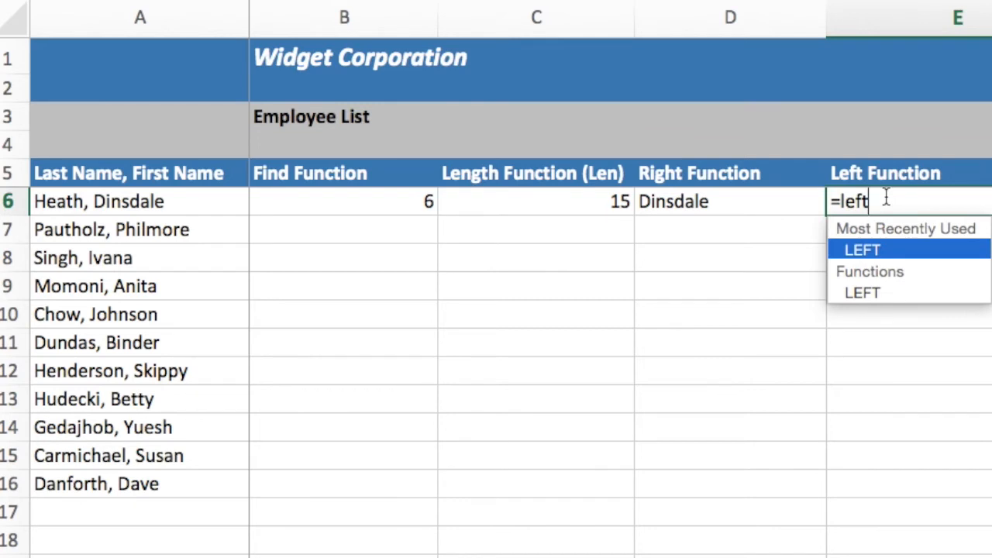
type("(a")
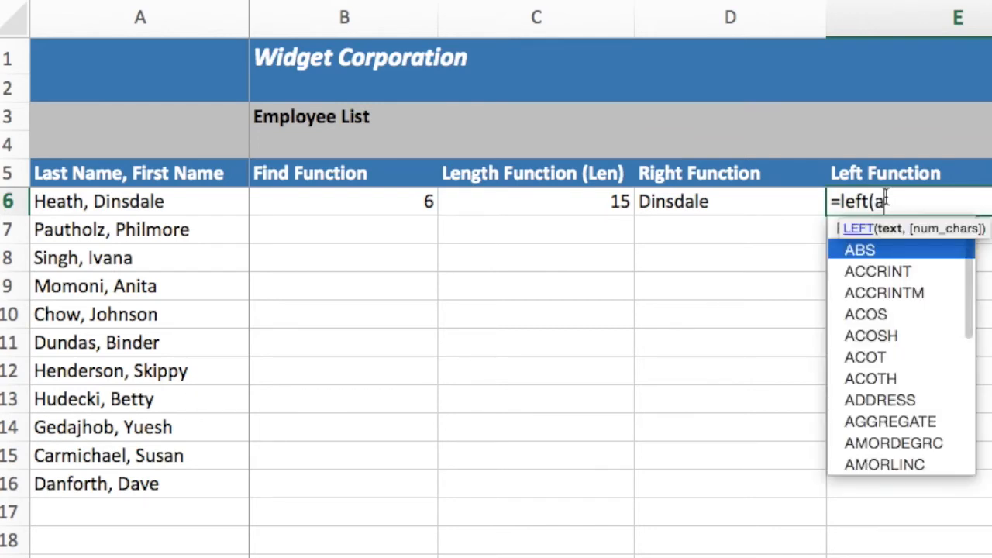
type("6,")
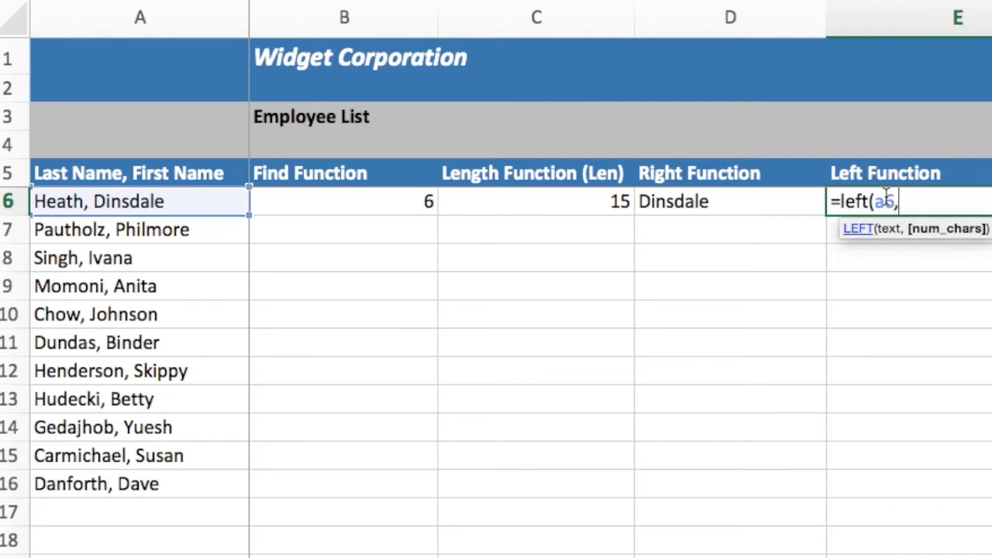
type("b6")
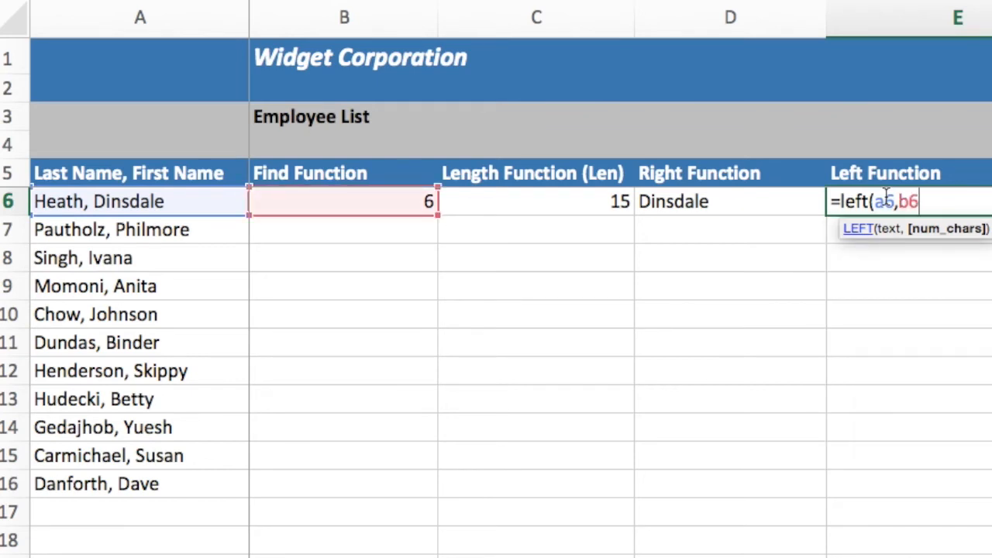
type("-1)")
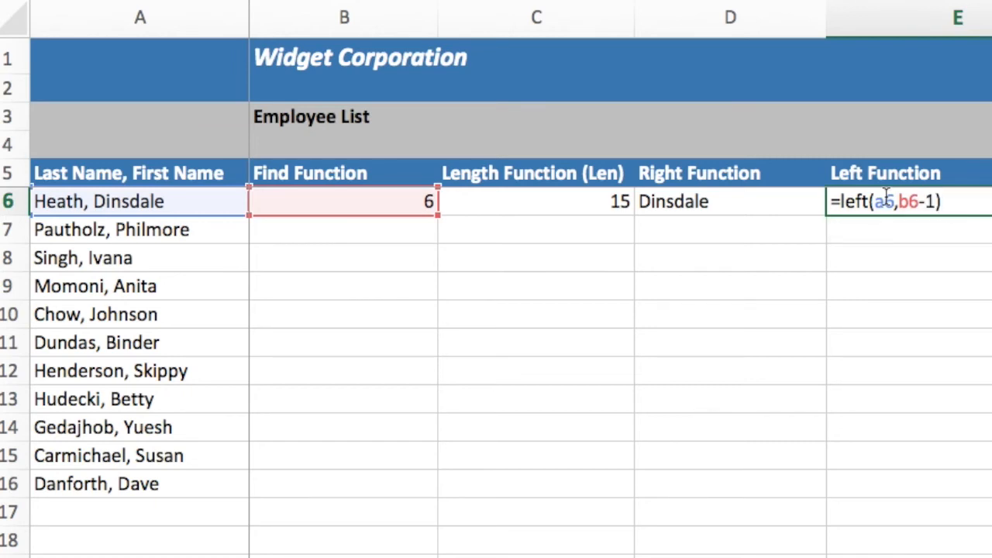
key("Return")
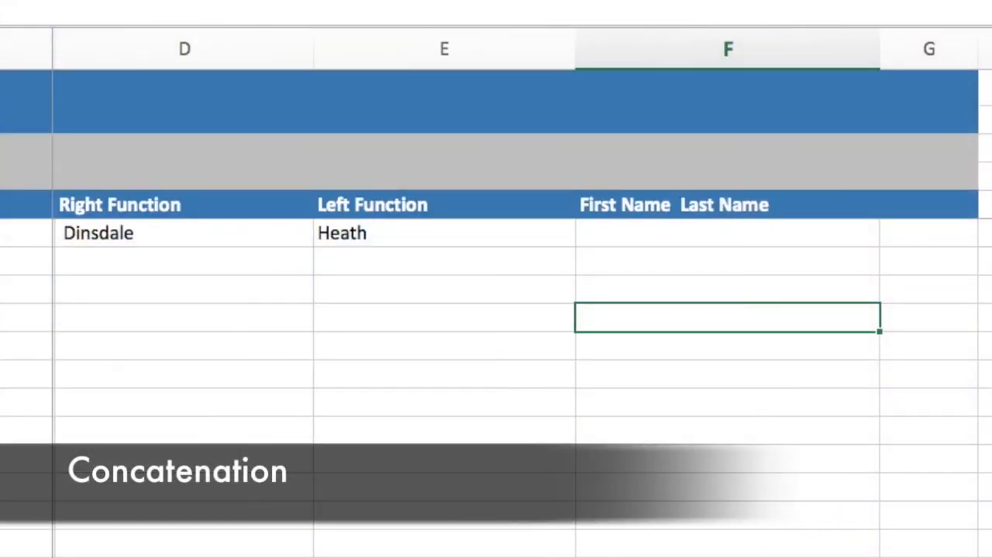
- Enter =d6&" "&e6 in cell F6 to join the first and last names with a space between them
left_click(650, 233)
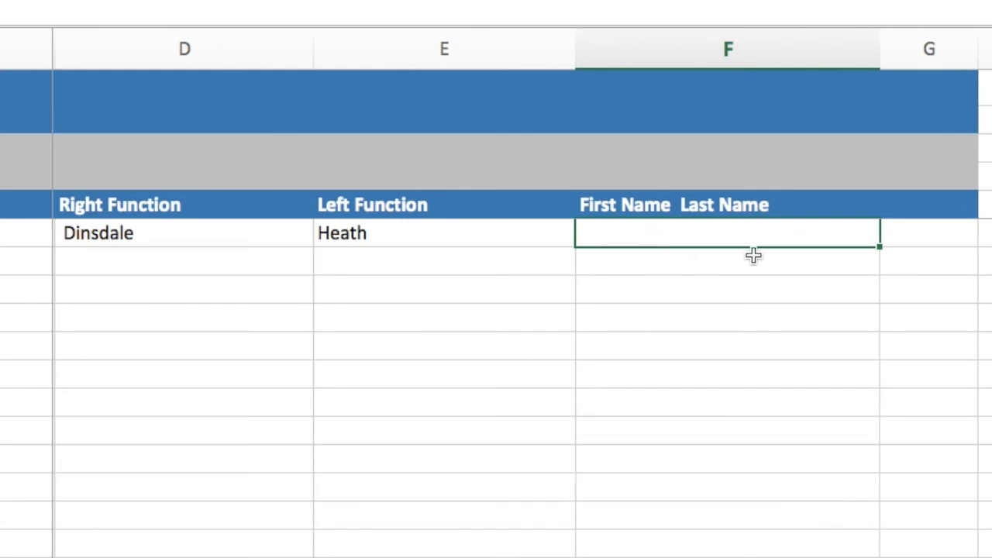
type("=d6")
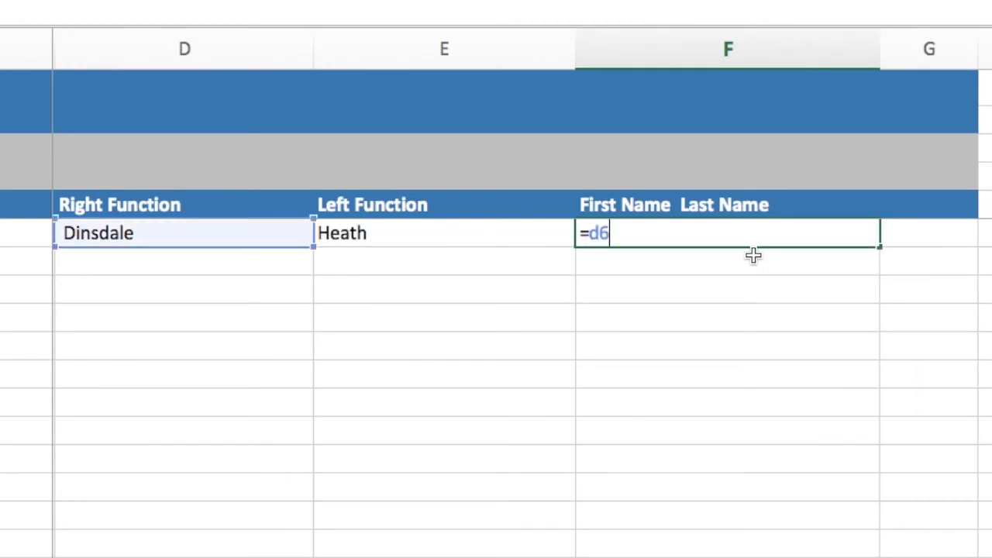
type("&\" \"&e")
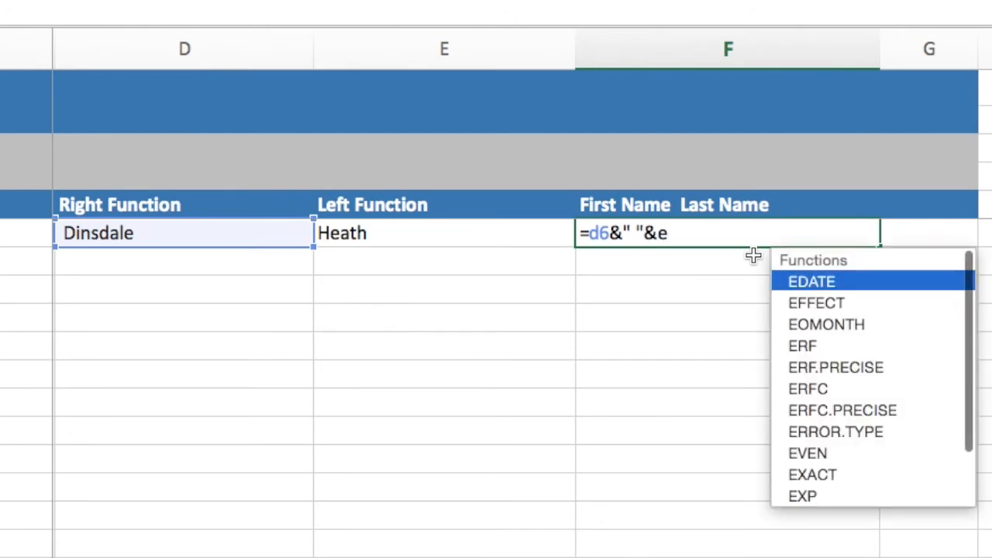
type("6")
key("Return")
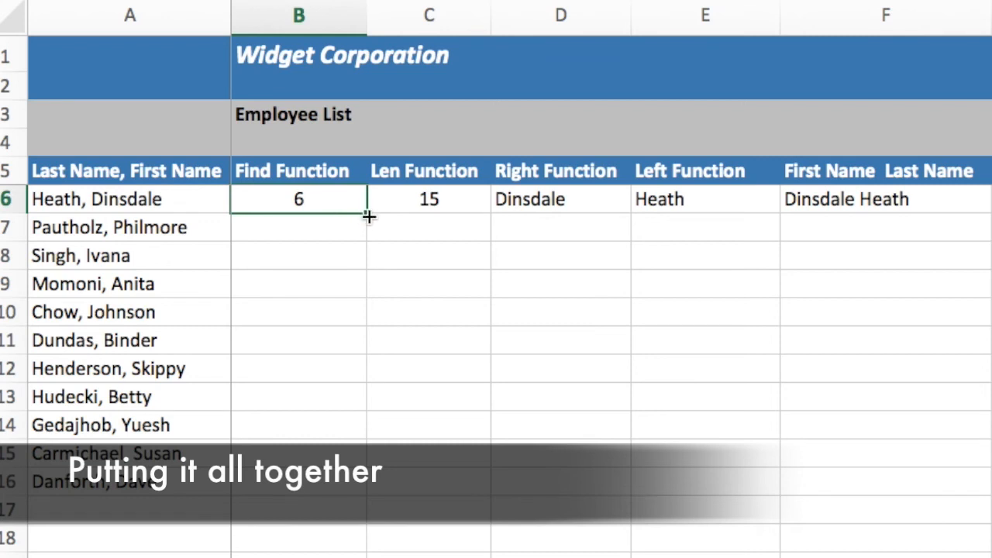
- Fill the Find and Len formulas in B6 and C6 down to row 16 for all employees
left_click_drag(367, 211, 332, 489)
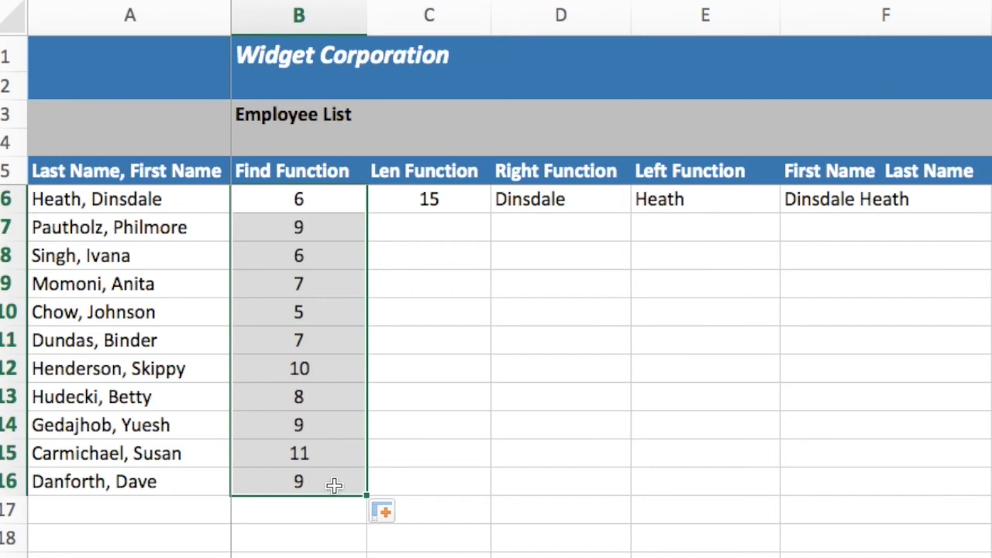
left_click(411, 197)
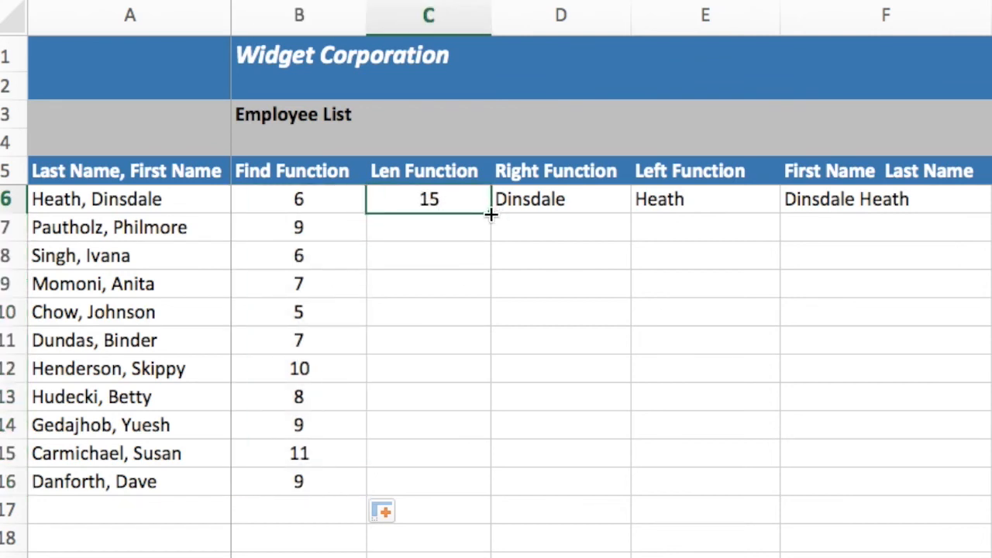
left_click_drag(491, 215, 467, 491)
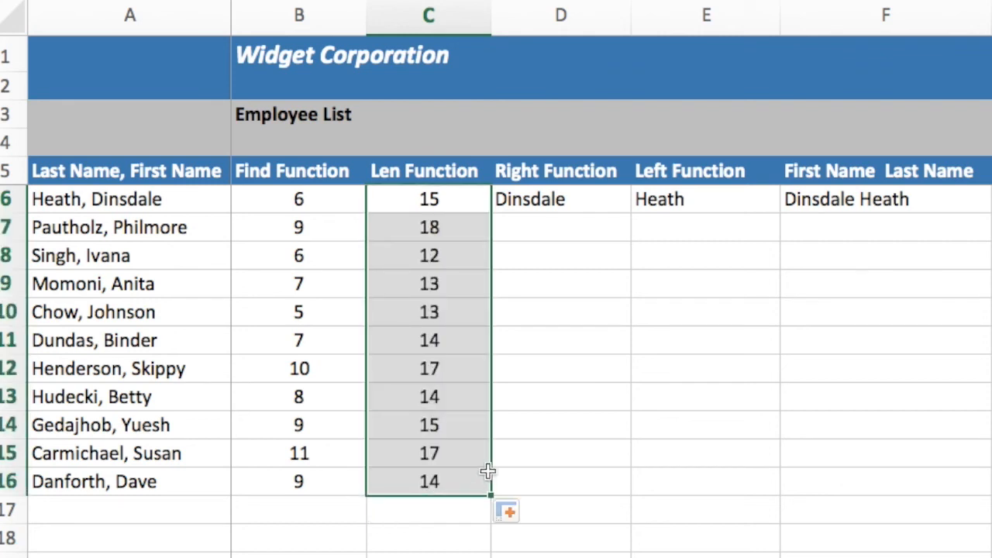
- Fill the Right and Left formulas in D6 and E6 down to row 16 to split every employee's name
left_click(559, 201)
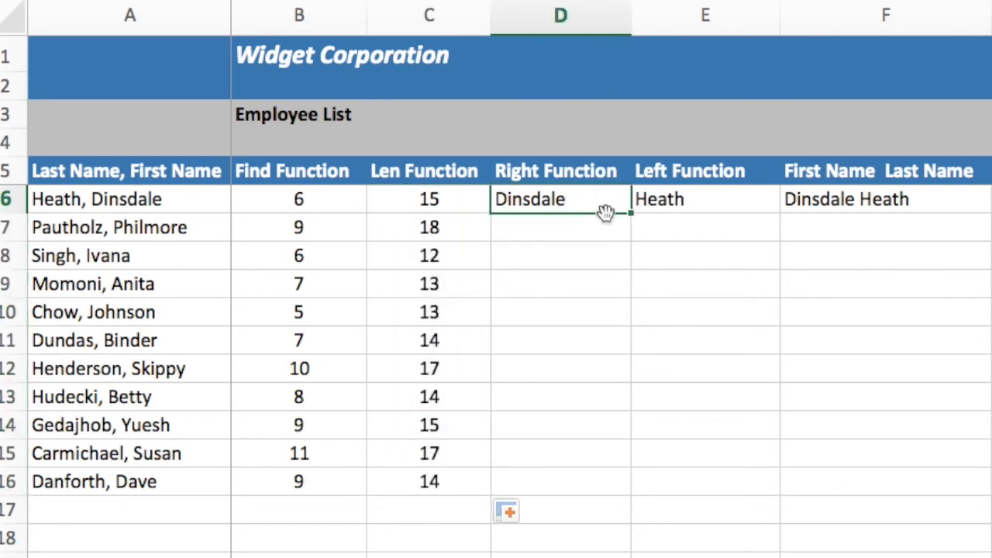
left_click_drag(627, 215, 593, 488)
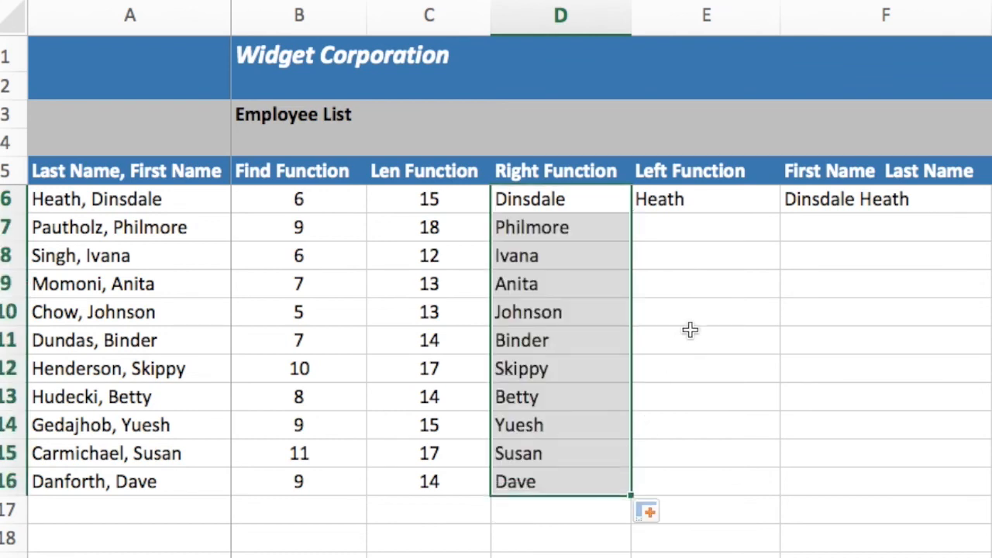
left_click(715, 200)
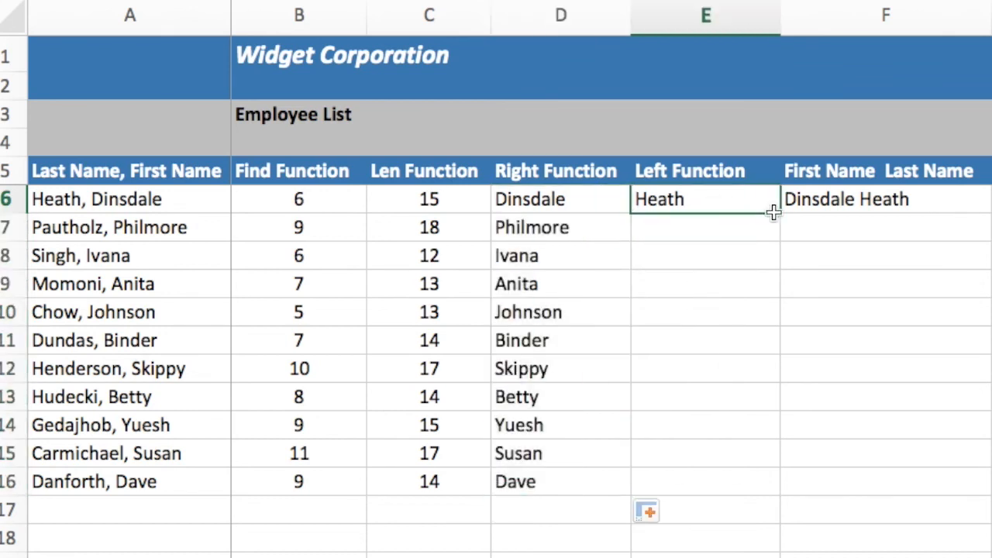
left_click_drag(778, 226, 745, 490)
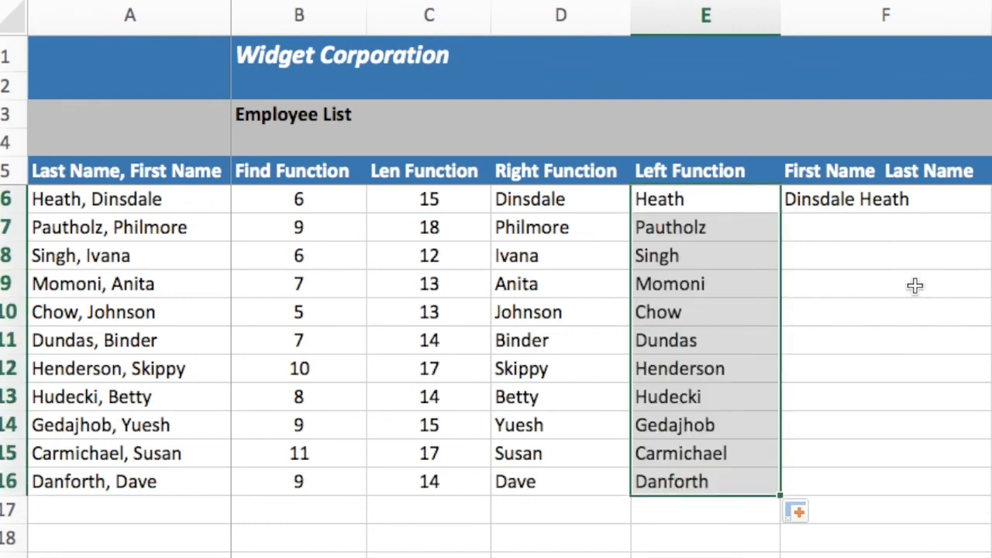
- Fill the concatenation formula in F6 down to F16, then deselect the filled range
left_click(930, 202)
left_click_drag(988, 213, 944, 489)
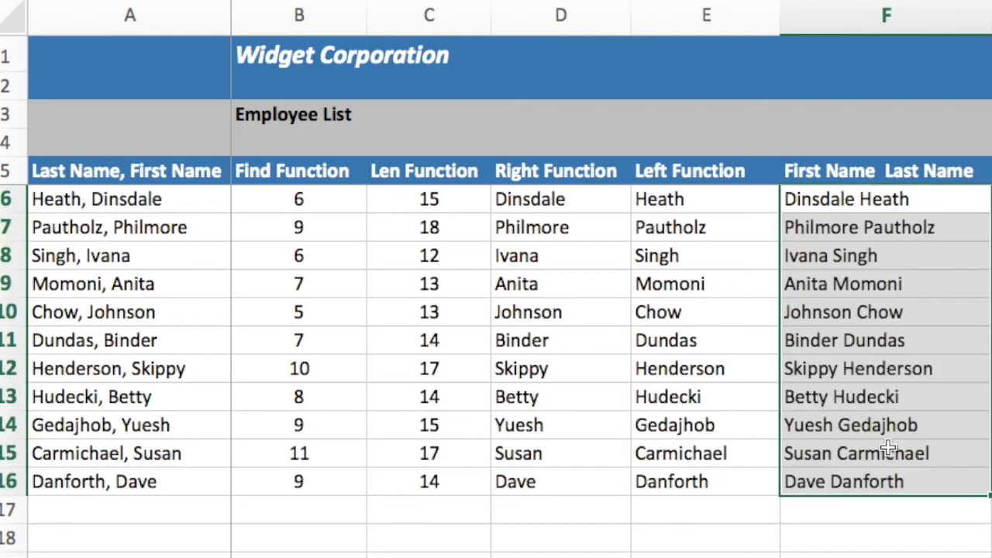
left_click(333, 537)
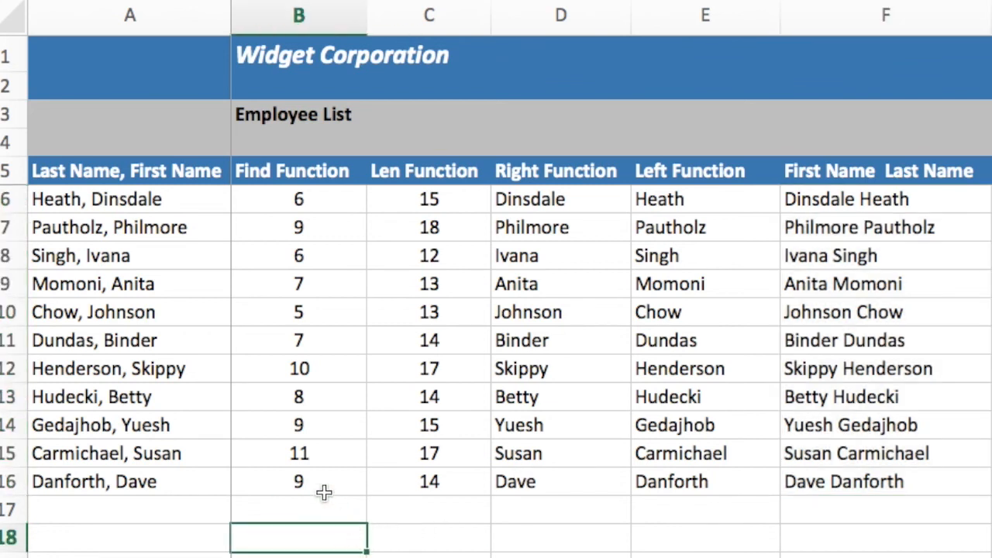
- Compare the original names in A6:A16 with the rearranged names in F6:F16 by highlighting each range
left_click(161, 206)
mouse_move(161, 206)
left_mouse_down()
mouse_move(217, 313)
mouse_move(213, 480)
mouse_move(148, 482)
left_mouse_up()
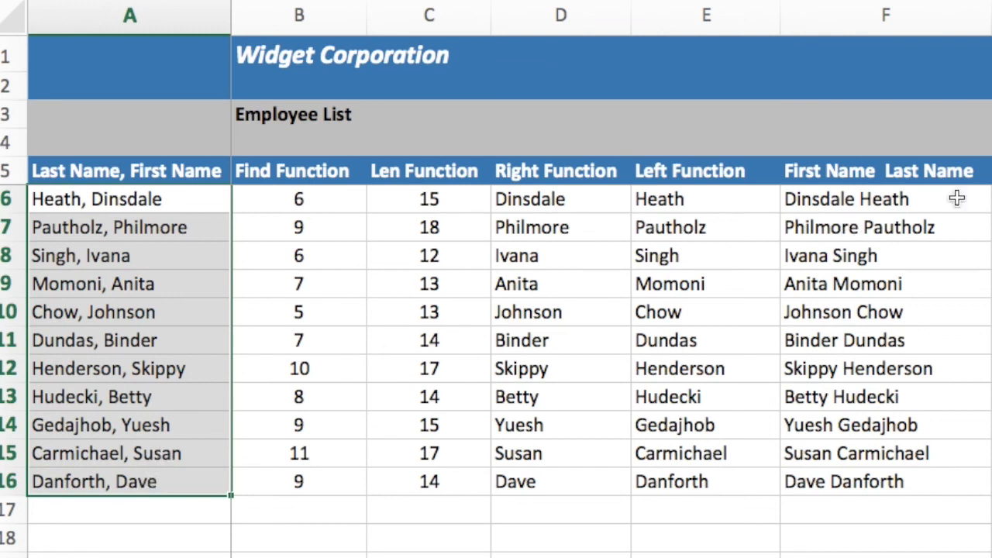
mouse_move(870, 200)
left_mouse_down()
mouse_move(853, 225)
mouse_move(857, 481)
left_mouse_up()
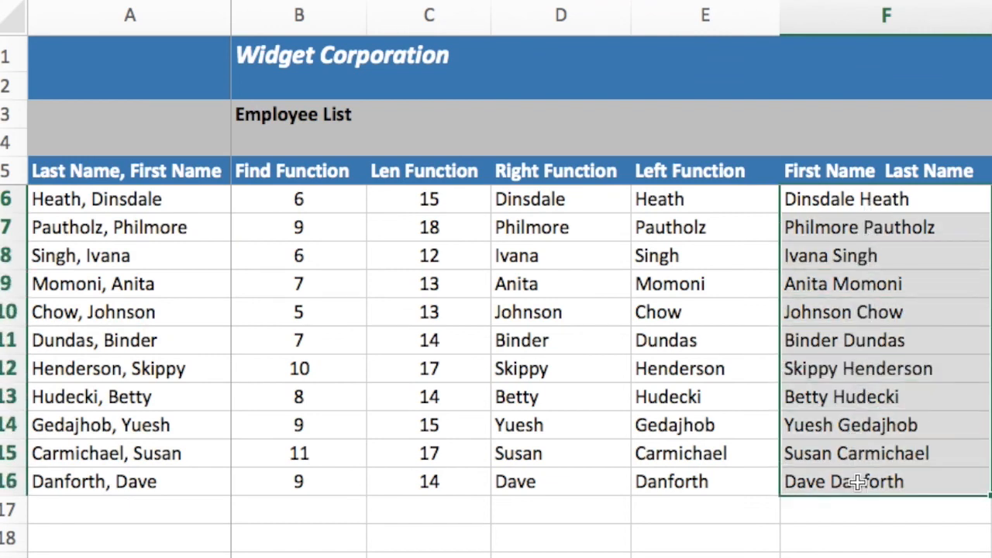